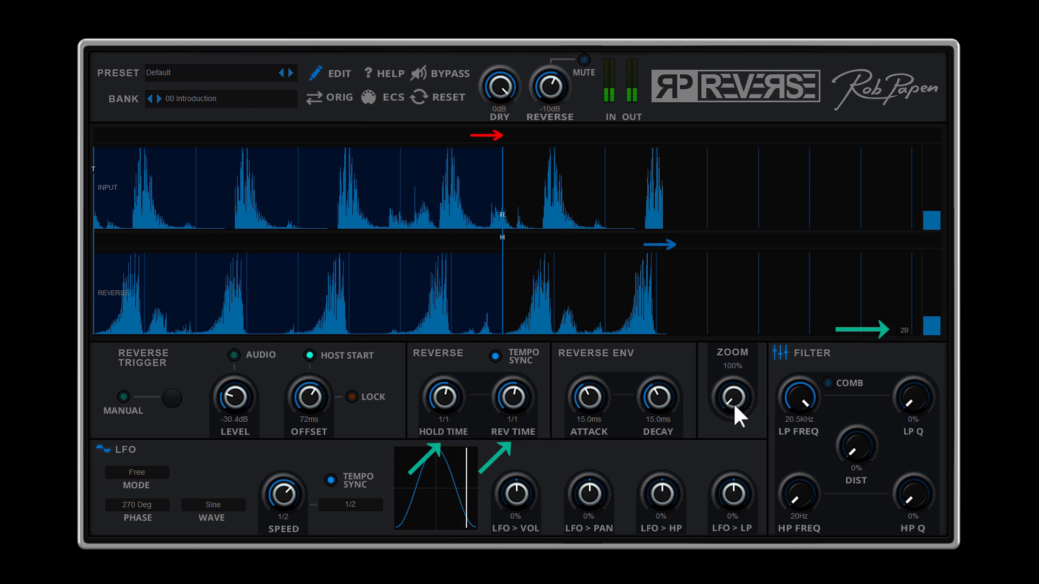
pyautogui.moveTo(733, 402)
pyautogui.mouseDown()
pyautogui.moveTo(726, 358)
pyautogui.moveTo(728, 401)
pyautogui.mouseUp()
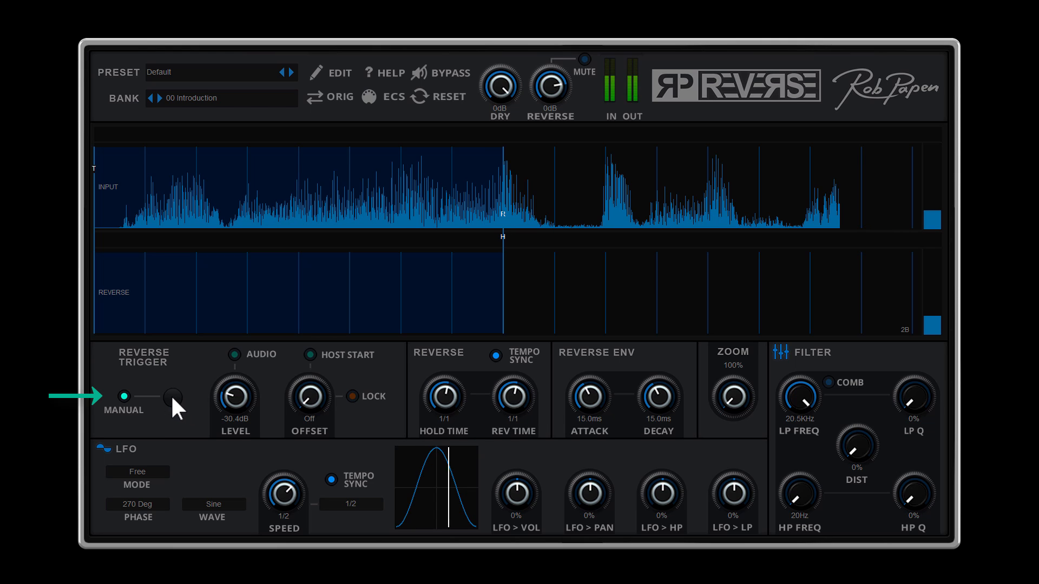
# Fire the manual reverse trigger twice while the audio plays.
pyautogui.click(172, 398)
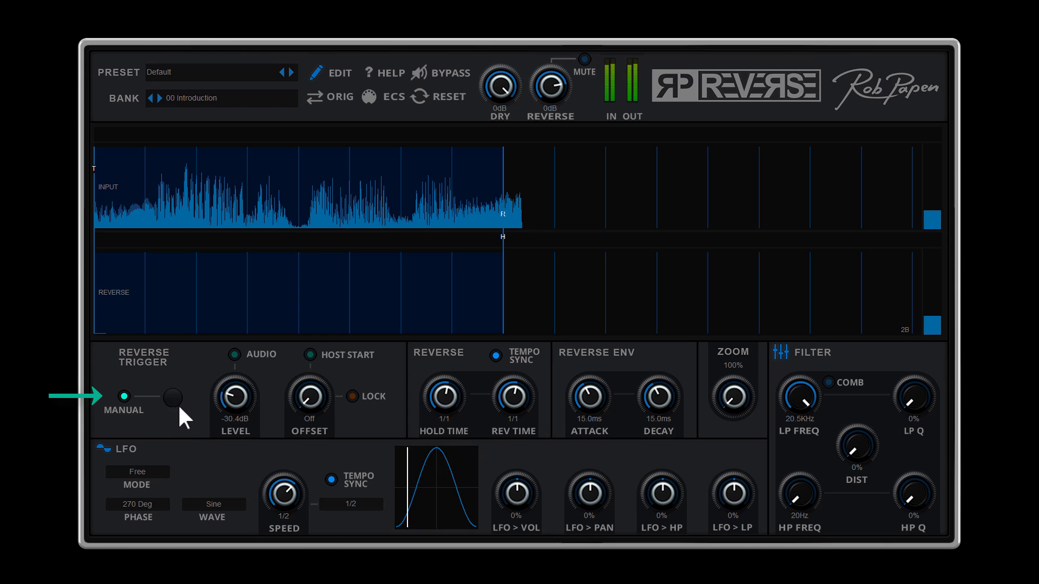
pyautogui.click(172, 398)
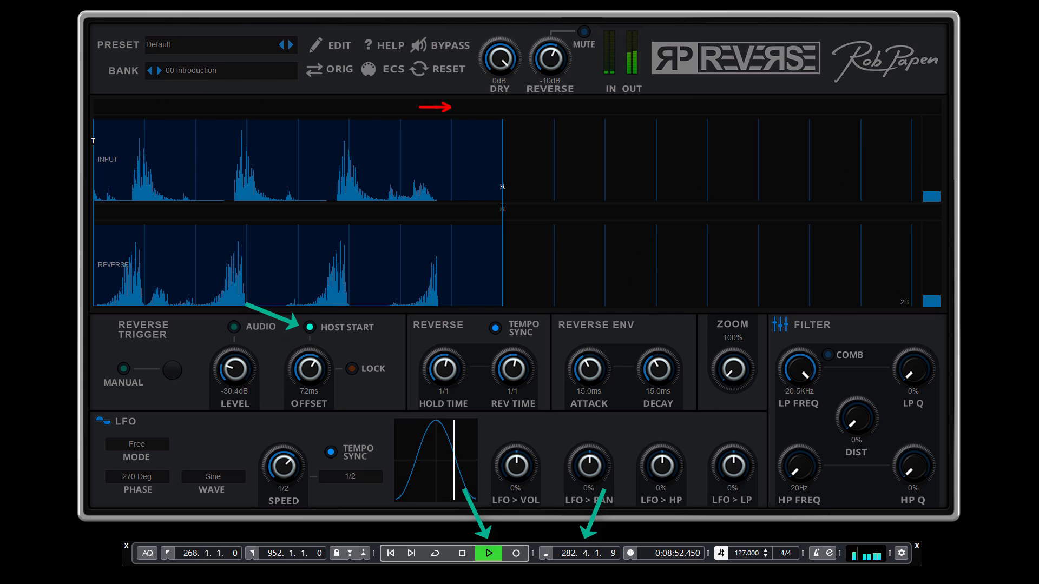
# Stop and restart the host playback so that the Host Start trigger launches the reverse effect.
pyautogui.click(490, 552)
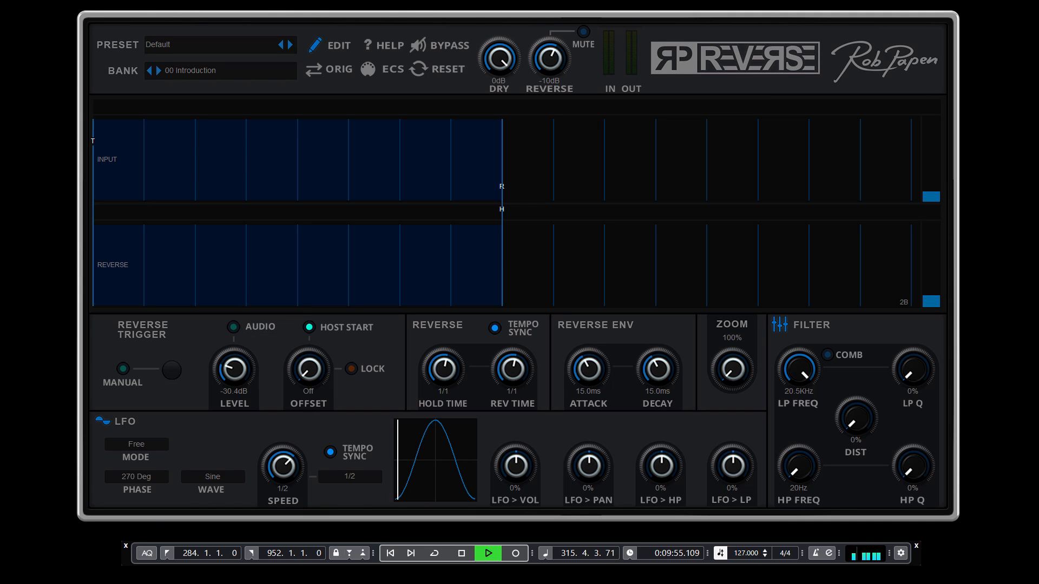
pyautogui.press('space')
pyautogui.click(488, 550)
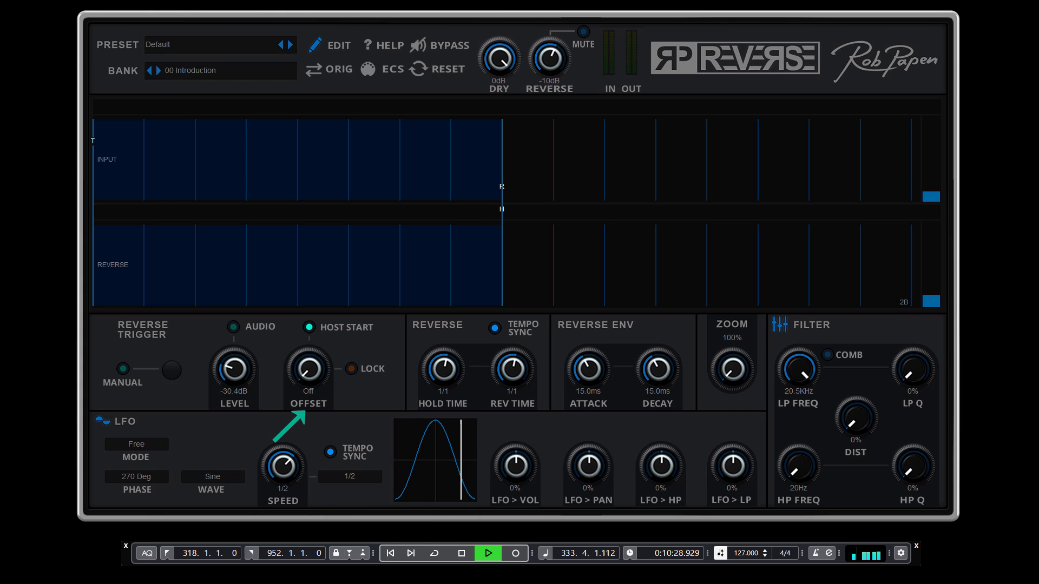
pyautogui.click(486, 553)
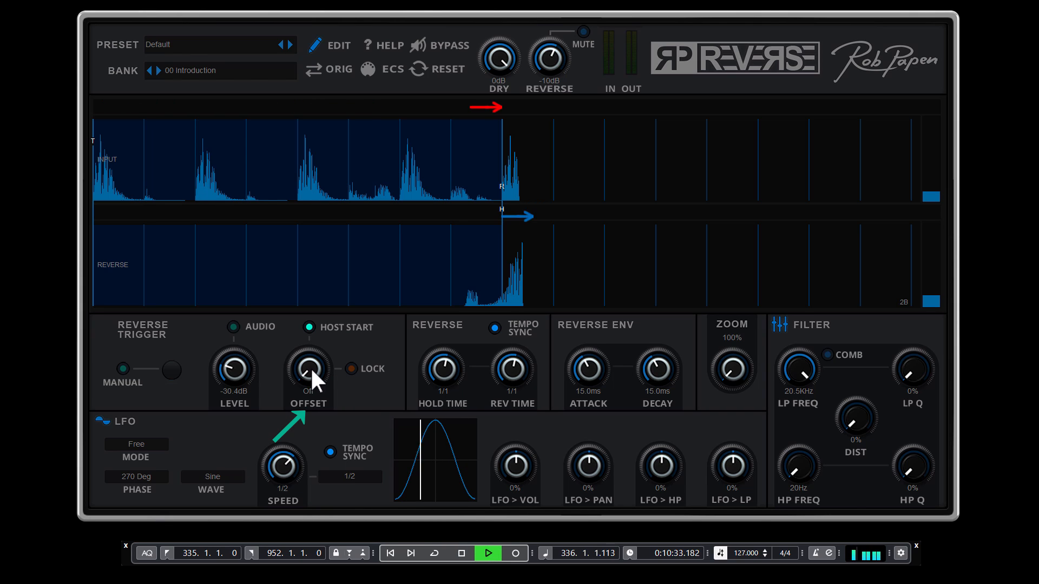
# Set the reverse trigger offset to 72 ms during playback, and stop and restart the host playback.
pyautogui.moveTo(310, 367); pyautogui.dragTo(332, 301)
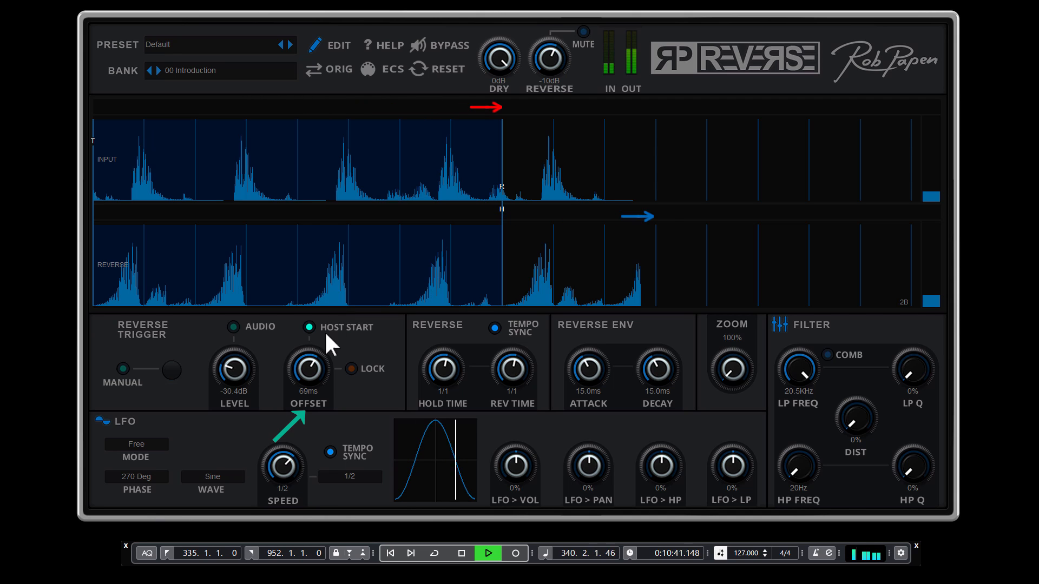
pyautogui.moveTo(308, 369); pyautogui.dragTo(315, 338)
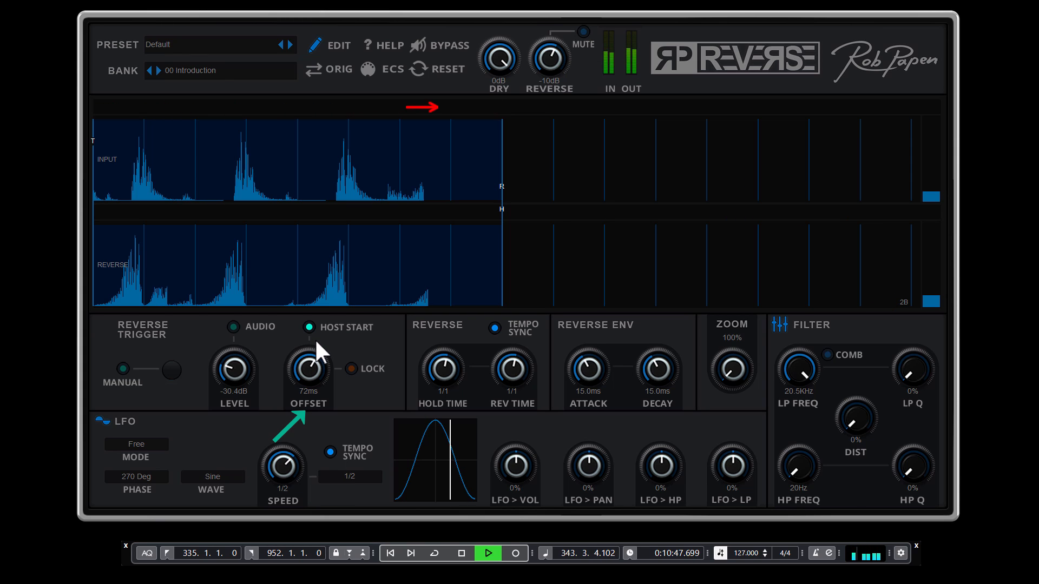
pyautogui.click(461, 553)
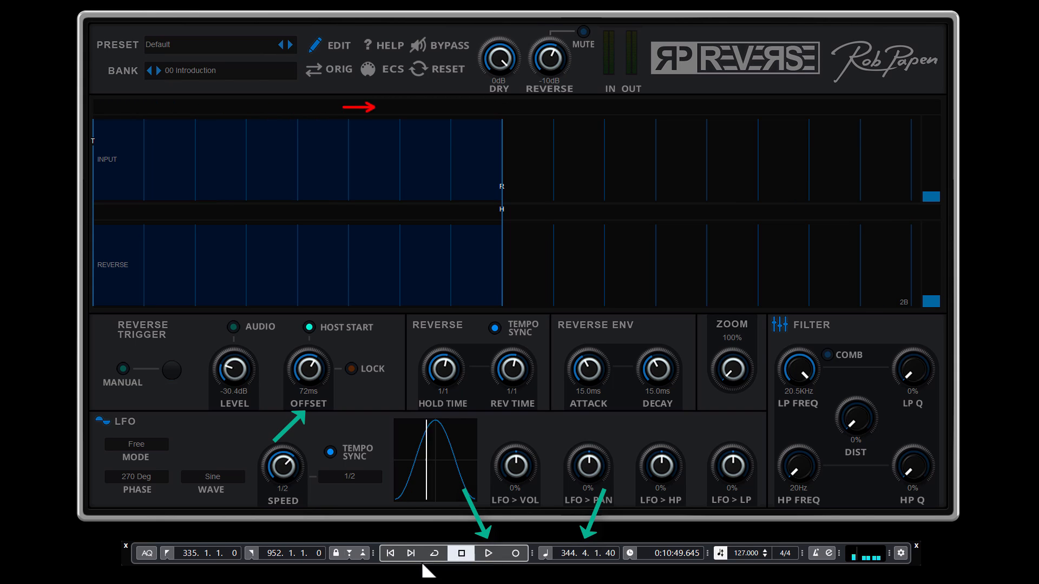
pyautogui.click(168, 550)
pyautogui.click(488, 553)
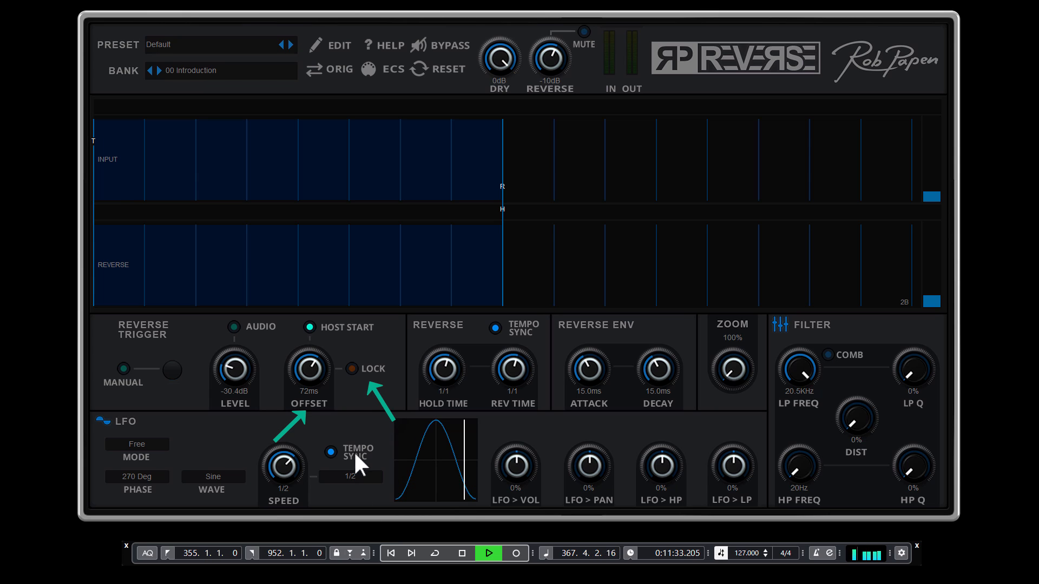
# Try the offset Lock and the Audio trigger mode, and return the reverse trigger to Host Start.
pyautogui.click(351, 369)
pyautogui.click(352, 370)
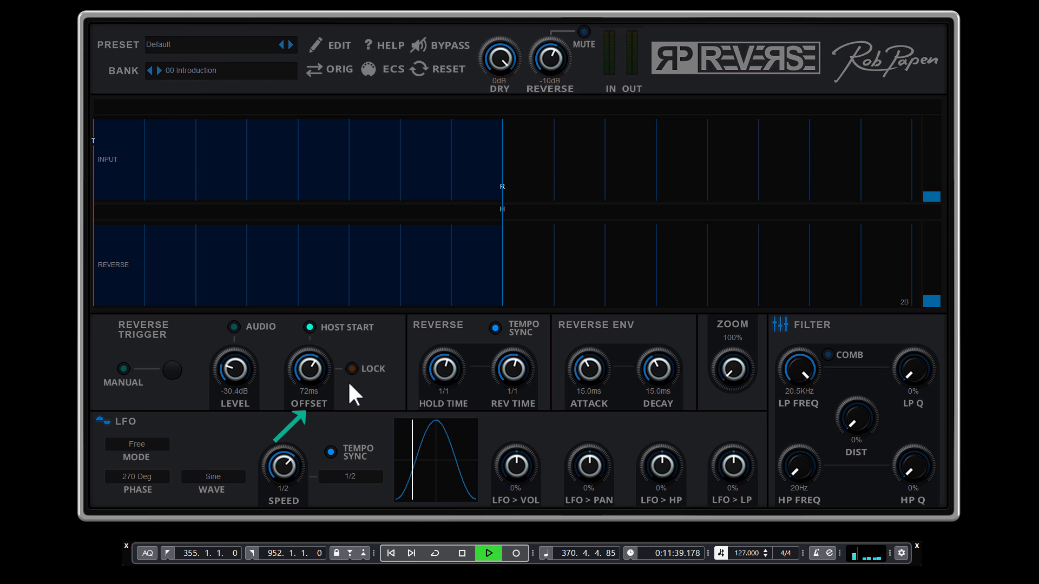
pyautogui.click(234, 327)
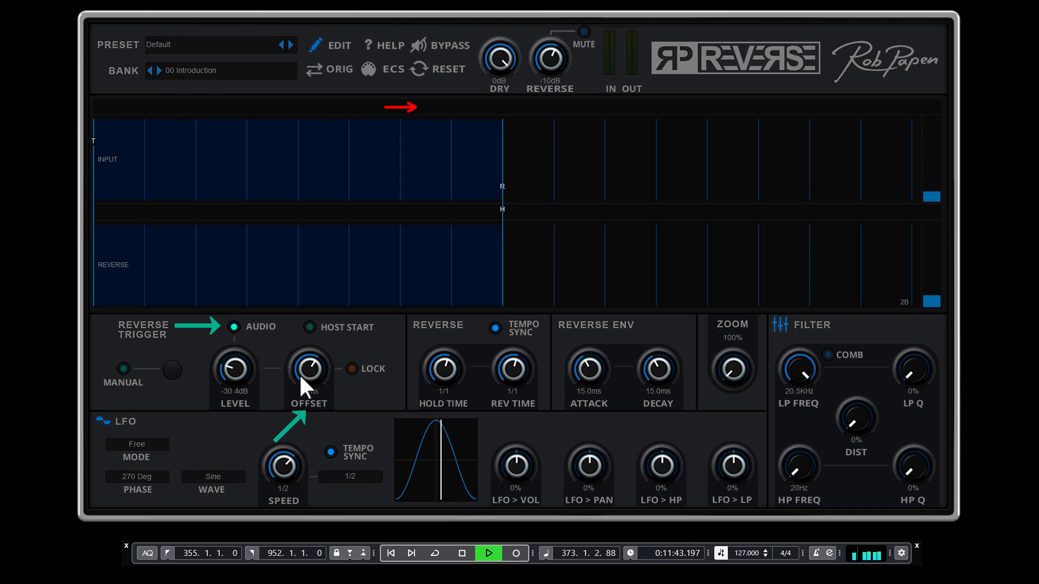
pyautogui.click(309, 327)
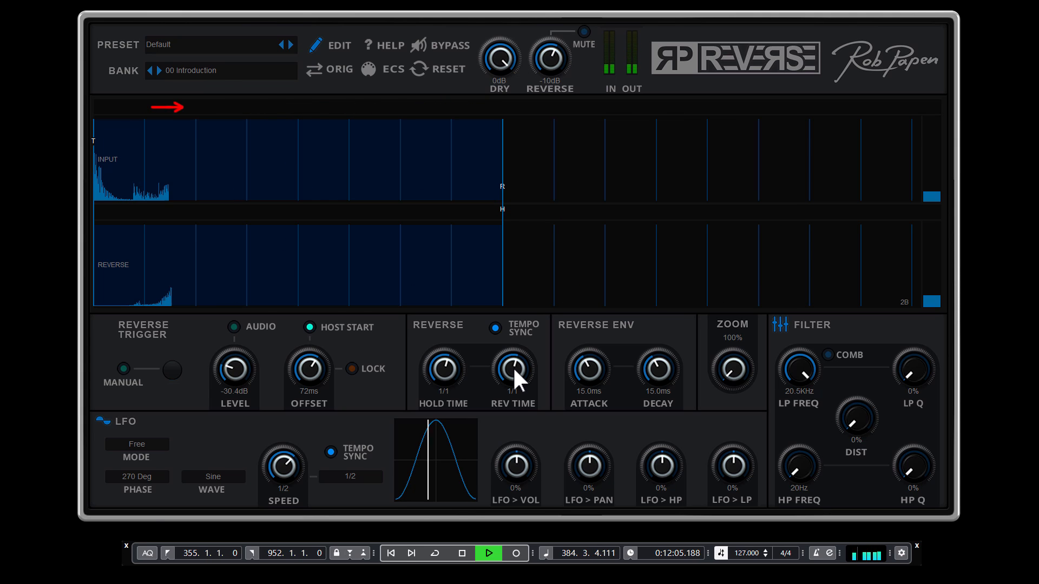
# Set the tempo-synced reverse time to 1/2 and the hold time to 2/1, and raise the reverse time further.
pyautogui.moveTo(512, 365); pyautogui.dragTo(523, 395)
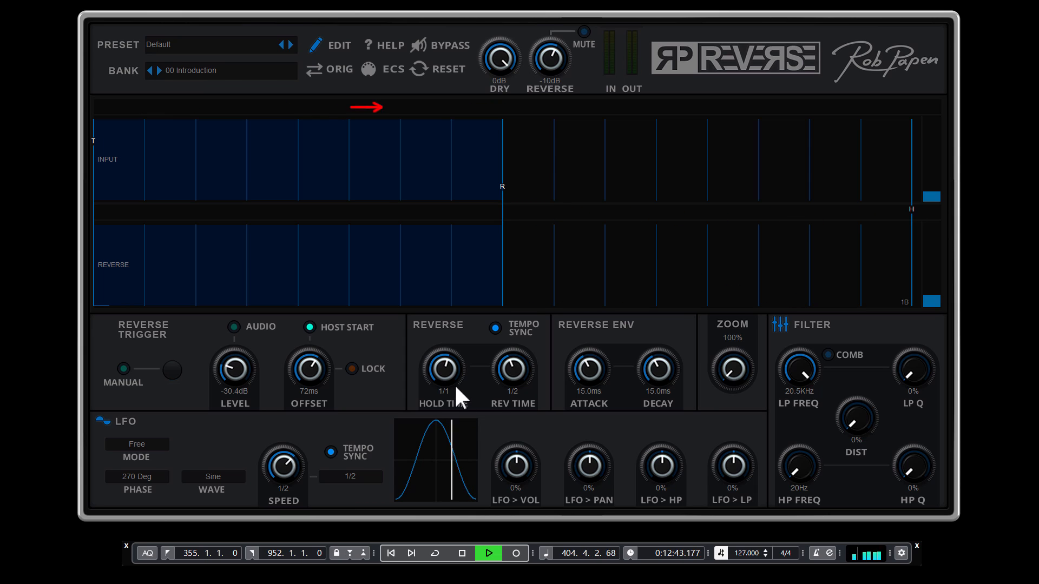
pyautogui.moveTo(446, 370); pyautogui.dragTo(447, 370)
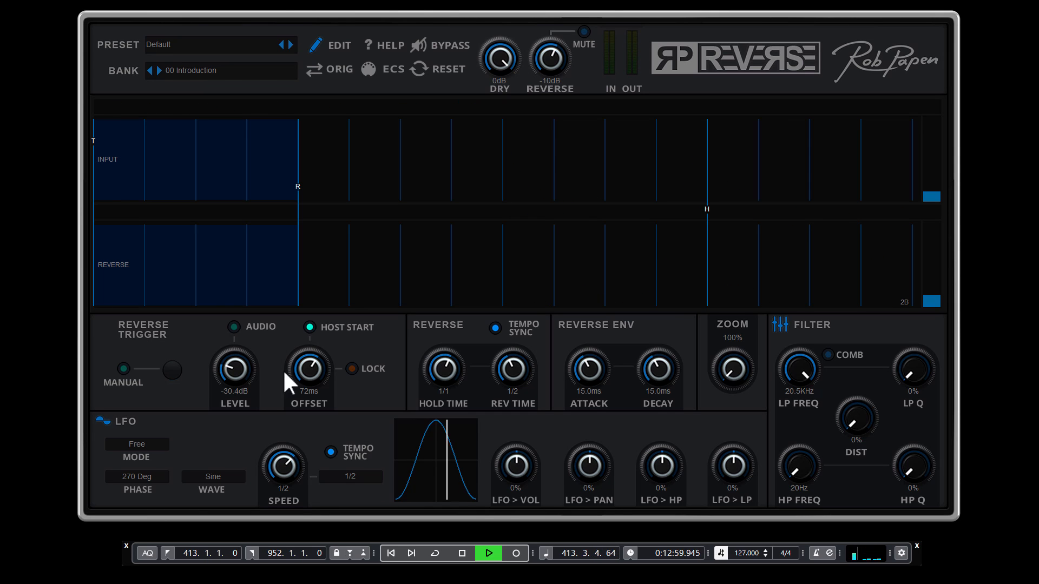
pyautogui.moveTo(450, 374); pyautogui.dragTo(447, 353)
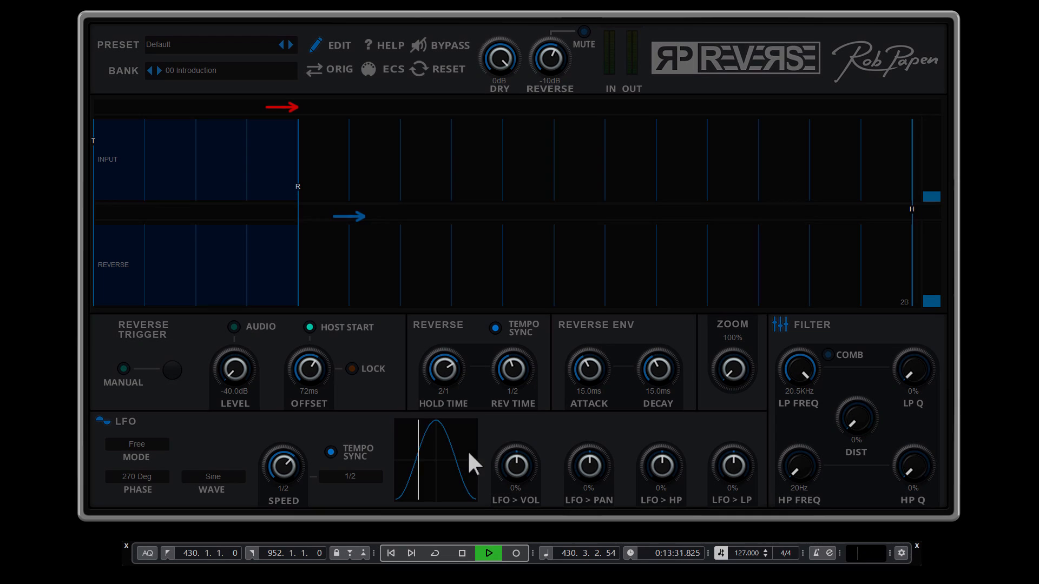
pyautogui.moveTo(514, 365); pyautogui.dragTo(512, 302)
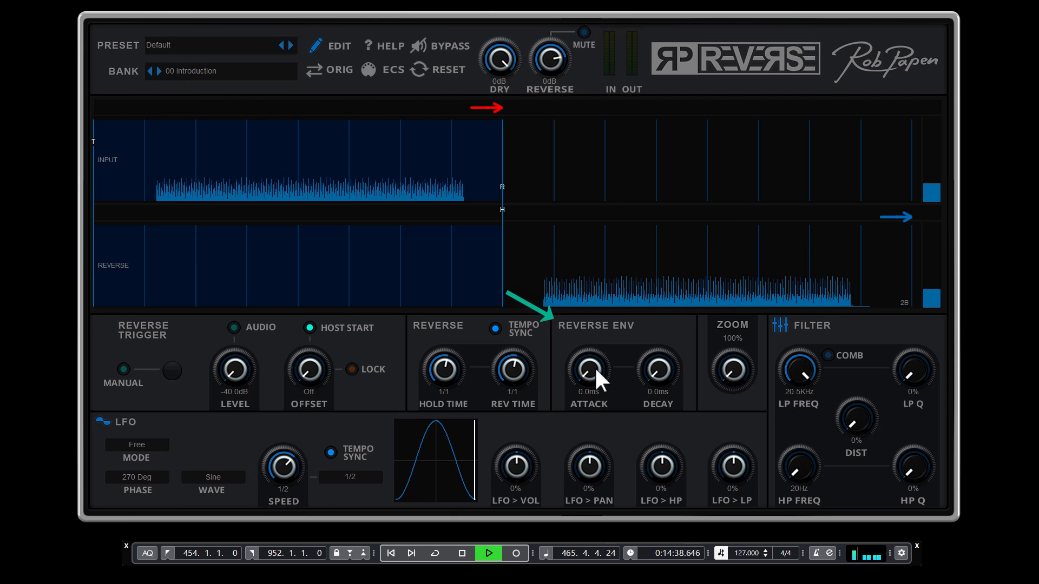
# Set the reverse envelope's attack to about 723 ms and raise its decay from zero.
pyautogui.moveTo(594, 366); pyautogui.dragTo(605, 271)
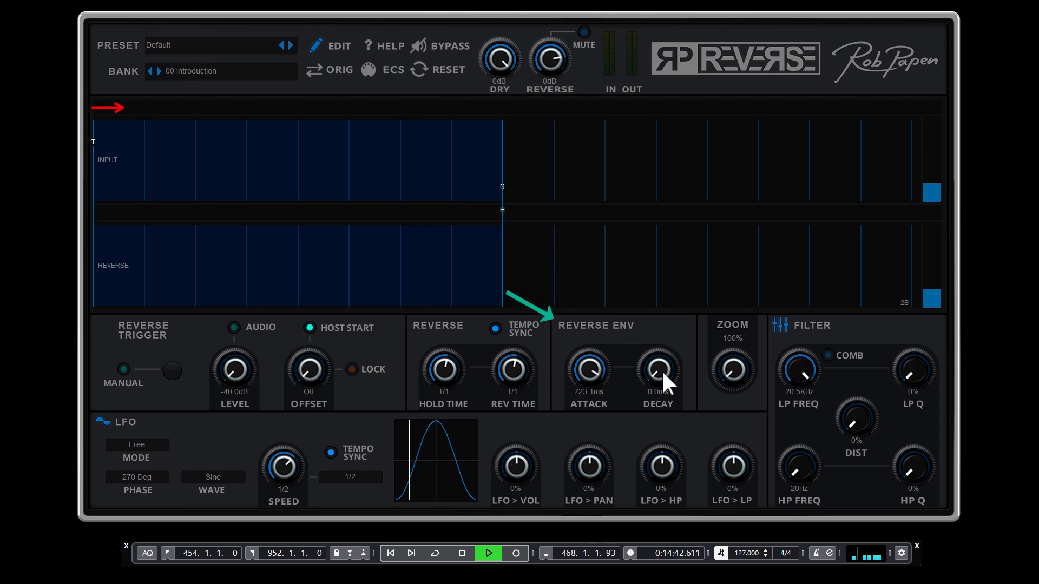
pyautogui.moveTo(662, 369); pyautogui.dragTo(653, 269)
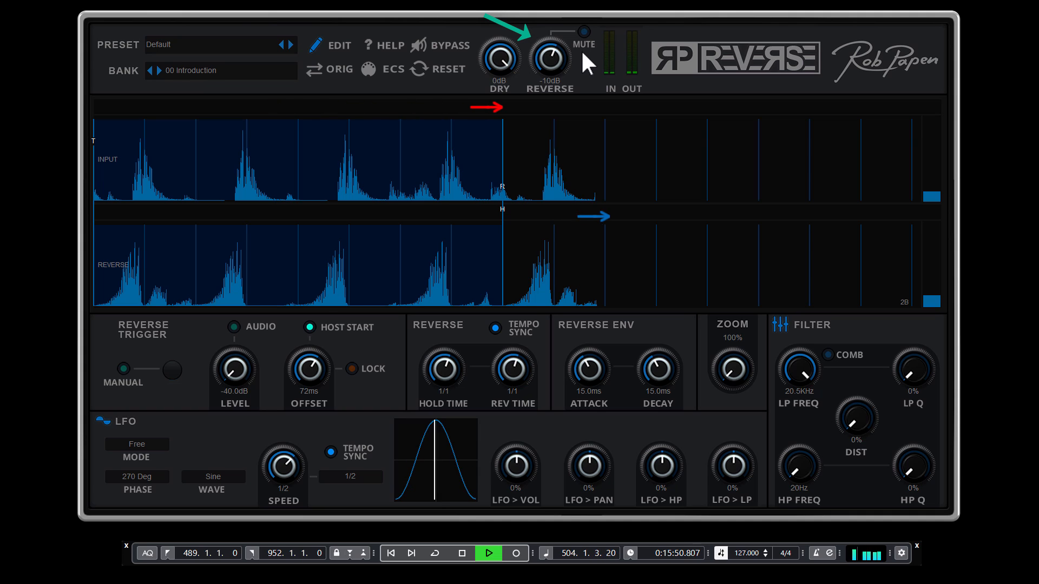
# Turn the reverse volume fully down and bring it back up to -8 dB.
pyautogui.moveTo(550, 51); pyautogui.dragTo(559, 143)
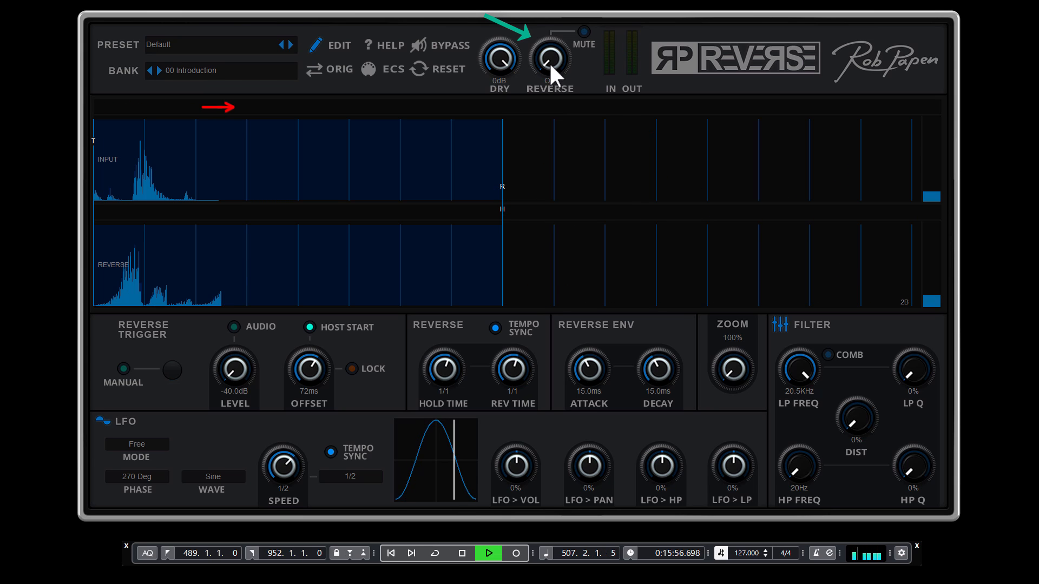
pyautogui.moveTo(551, 64); pyautogui.dragTo(577, 40)
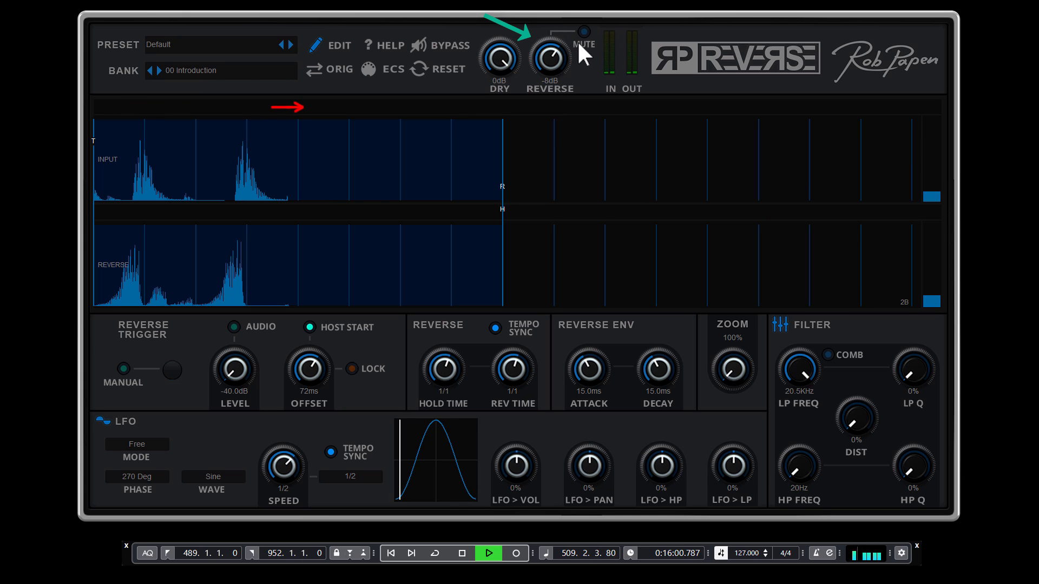
# Mute and unmute the reverse signal repeatedly to compare the drum loop with and without the effect.
pyautogui.click(583, 30)
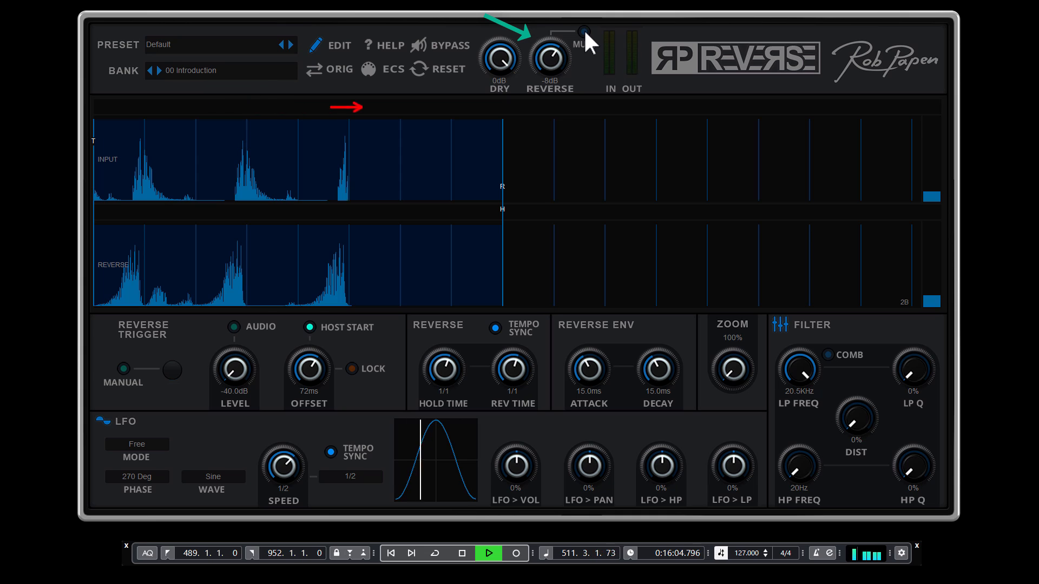
pyautogui.click(584, 30)
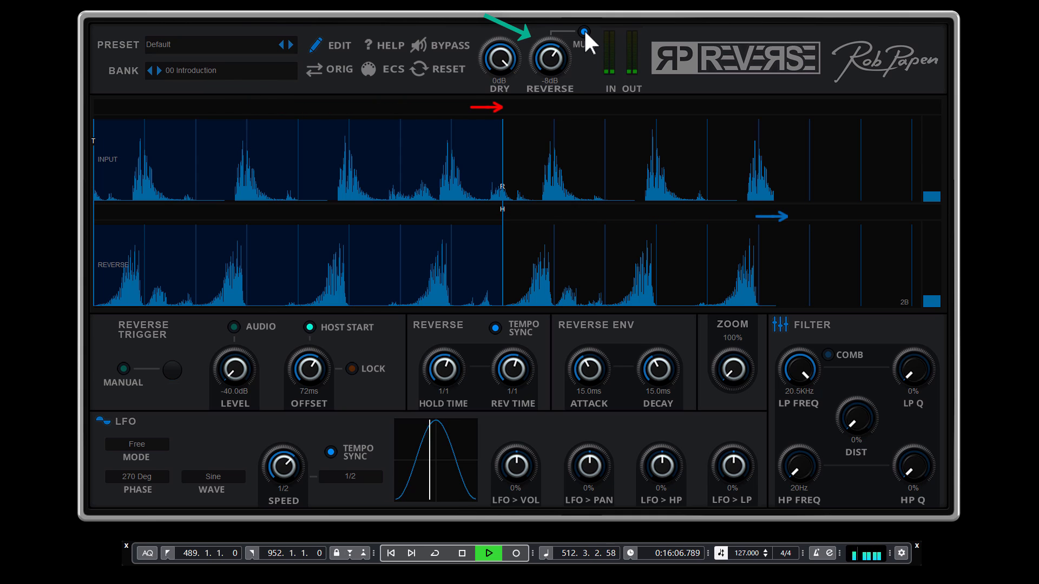
pyautogui.click(583, 31)
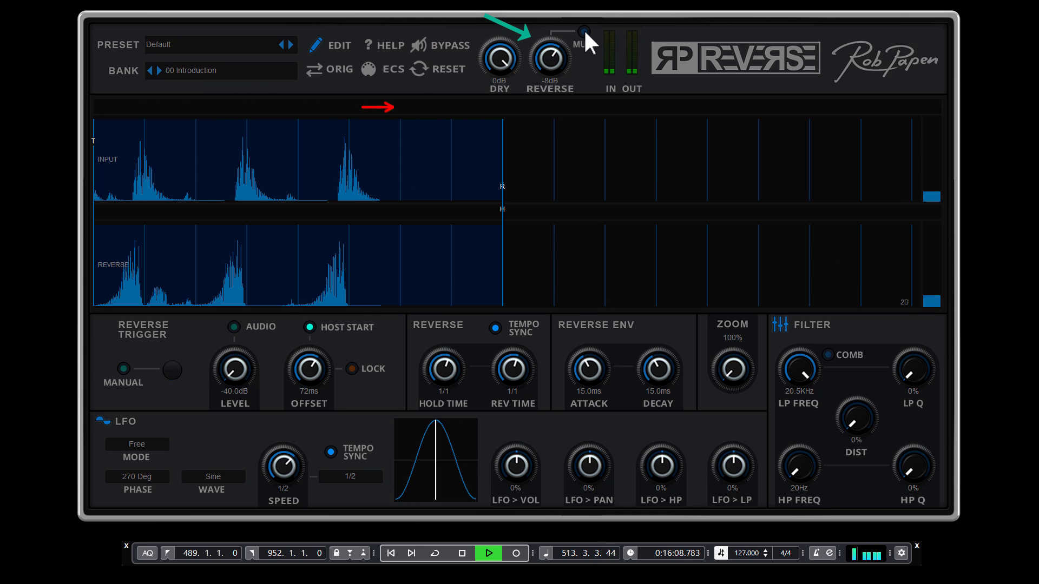
pyautogui.click(583, 30)
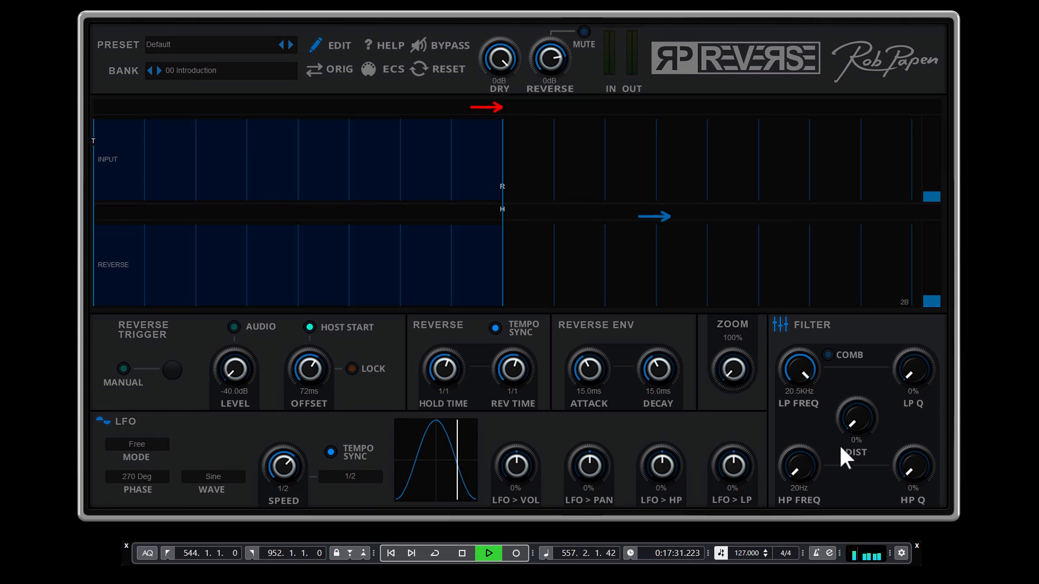
# Restart playback, set filter distortion to 49%, high-pass frequency to 1.1 kHz and high-pass Q to 37%, and lower the high-pass frequency.
pyautogui.press('space')
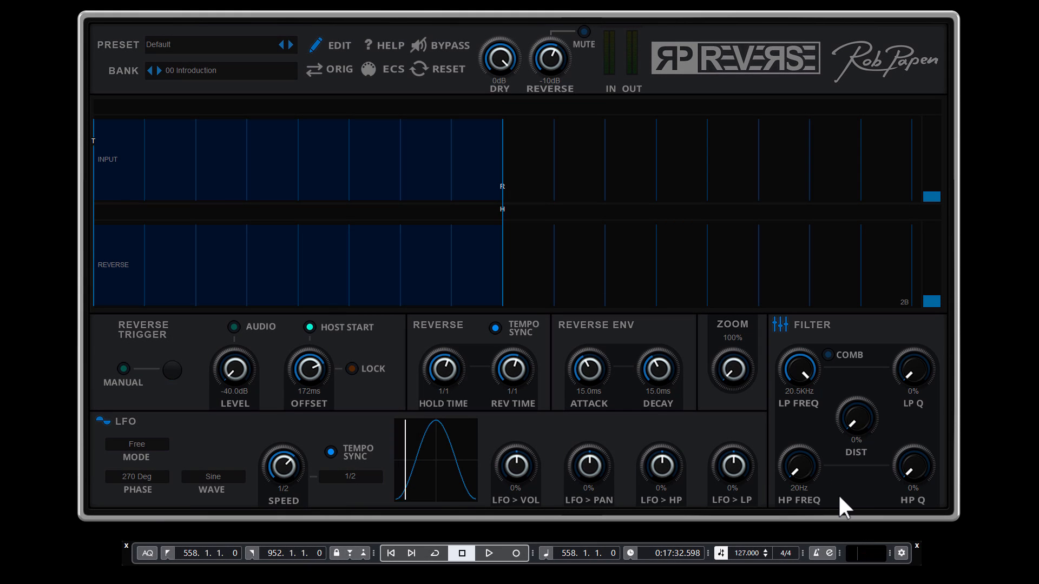
pyautogui.press('space')
pyautogui.moveTo(801, 469)
pyautogui.mouseDown()
pyautogui.moveTo(806, 418)
pyautogui.moveTo(853, 388)
pyautogui.moveTo(854, 366)
pyautogui.mouseUp()
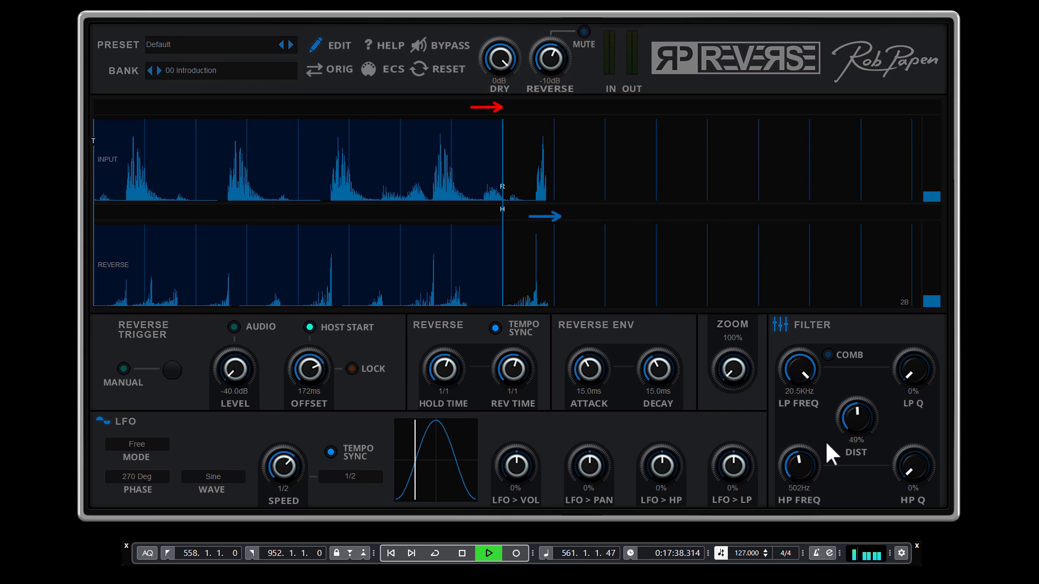
pyautogui.moveTo(816, 463)
pyautogui.mouseDown()
pyautogui.moveTo(823, 445)
pyautogui.moveTo(843, 467)
pyautogui.mouseUp()
pyautogui.moveTo(914, 466); pyautogui.dragTo(912, 424)
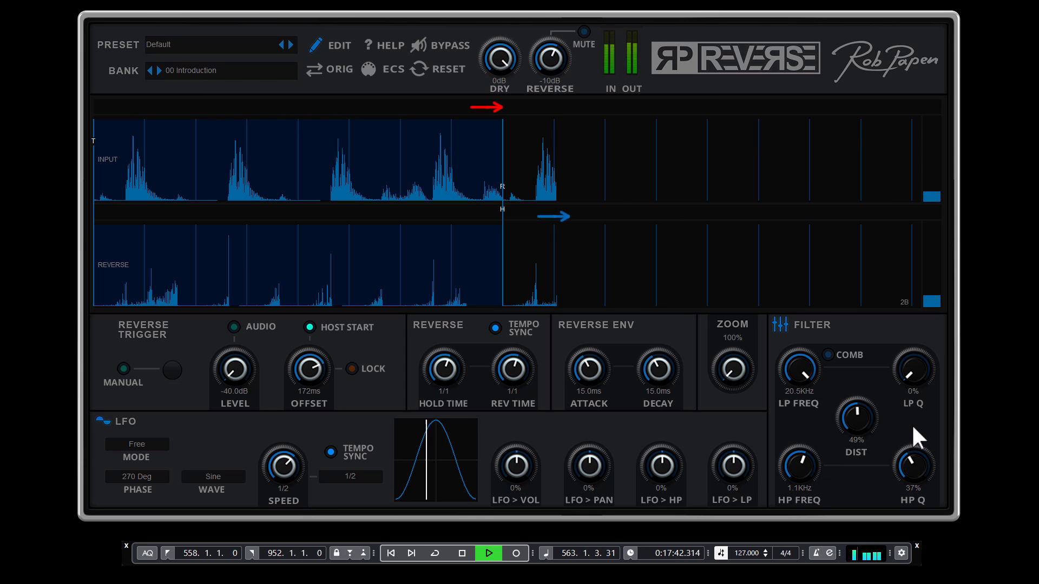
pyautogui.moveTo(811, 460); pyautogui.dragTo(817, 483)
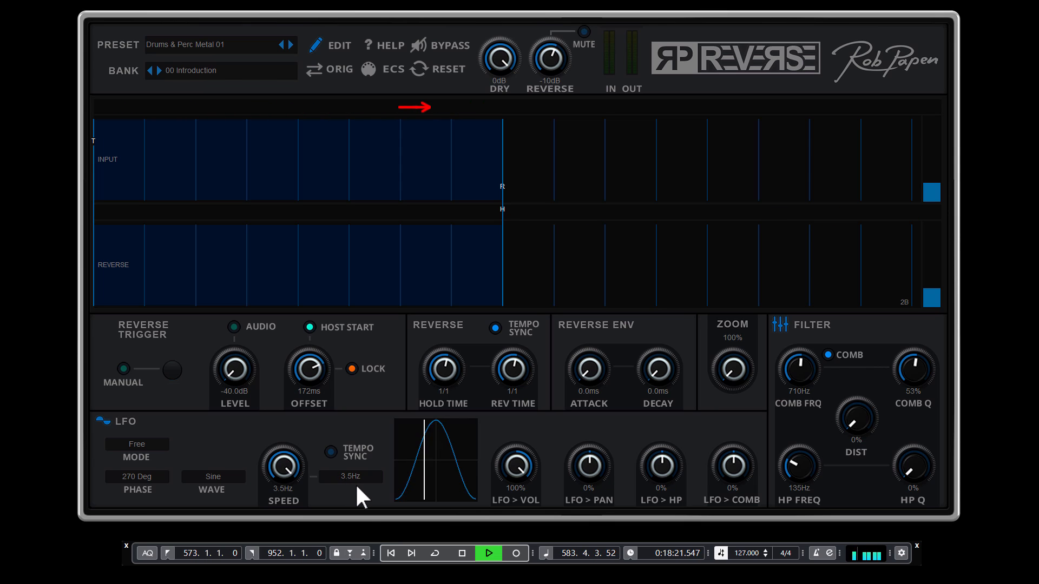
# Play the track from the host and fire the manual reverse trigger.
pyautogui.click(488, 553)
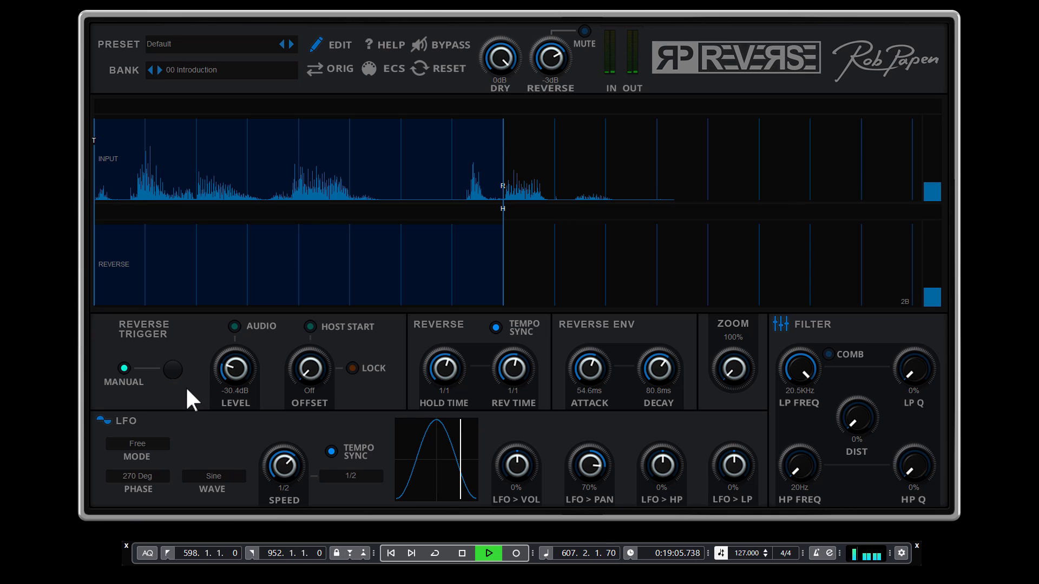
pyautogui.click(173, 371)
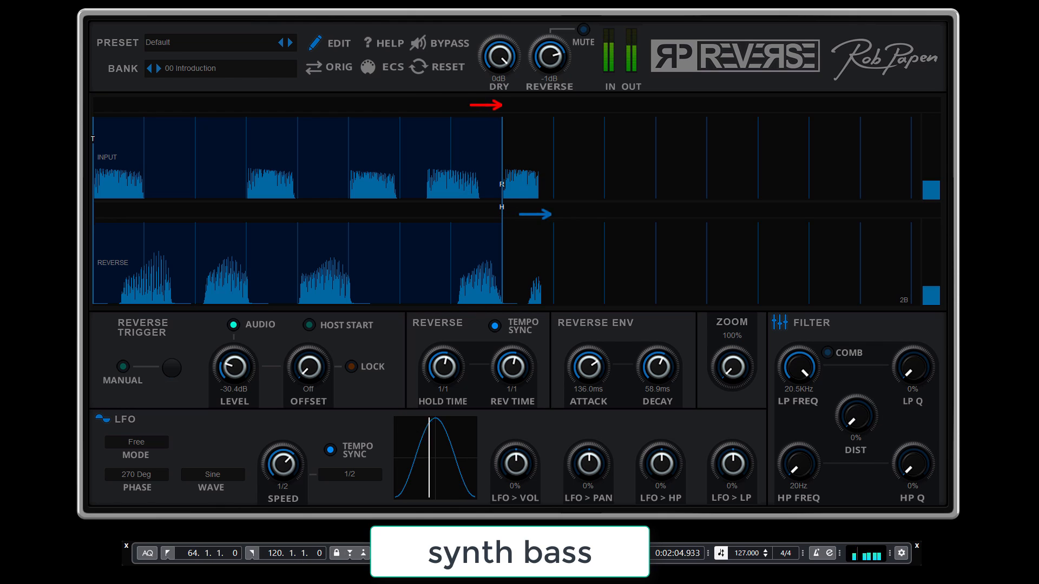
# Compare the synth bass and the Drums & Perc 09 preset with the reverse signal muted and unmuted.
pyautogui.click(584, 29)
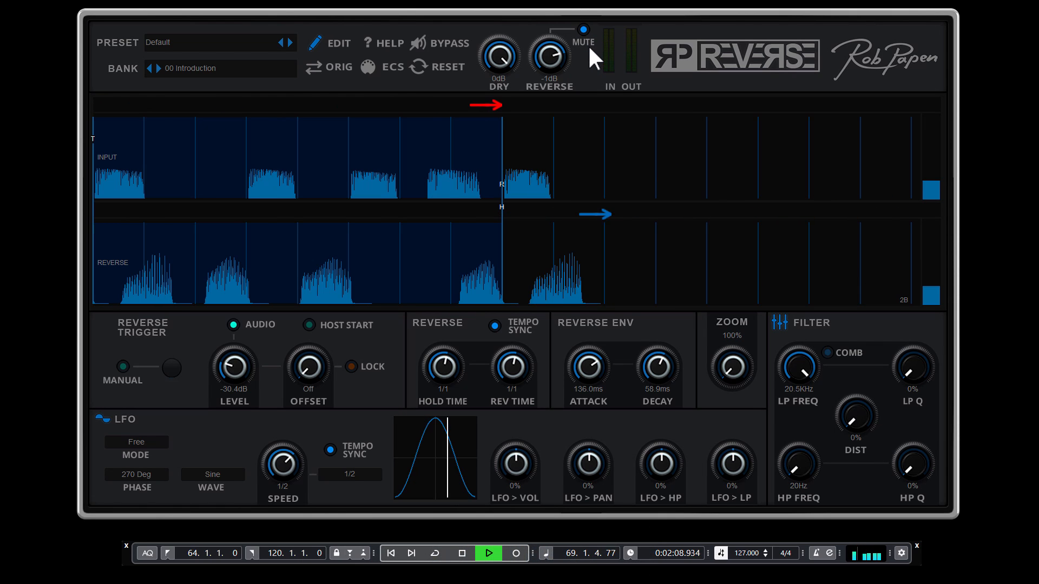
pyautogui.click(586, 28)
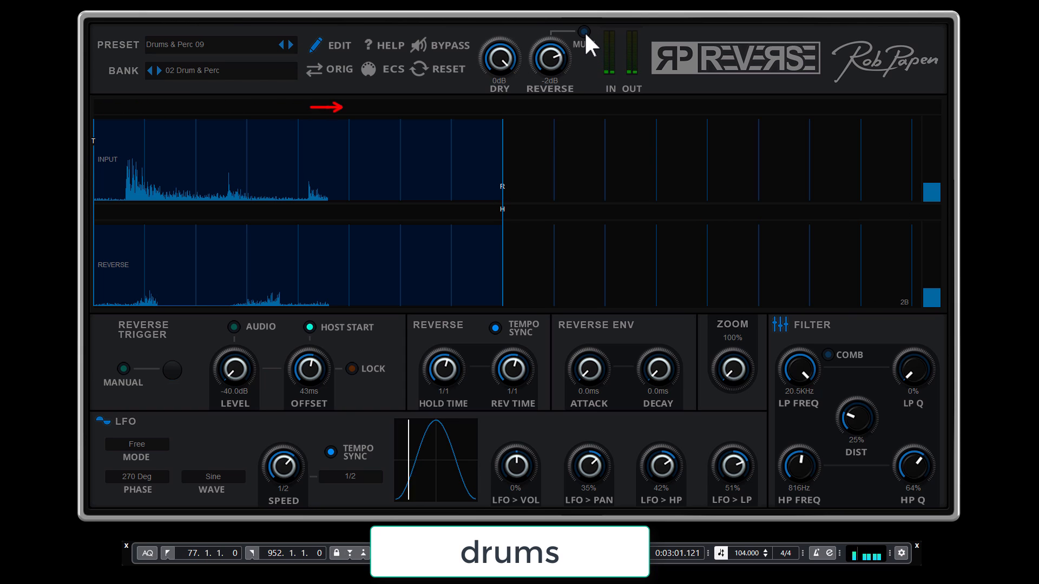
pyautogui.click(584, 31)
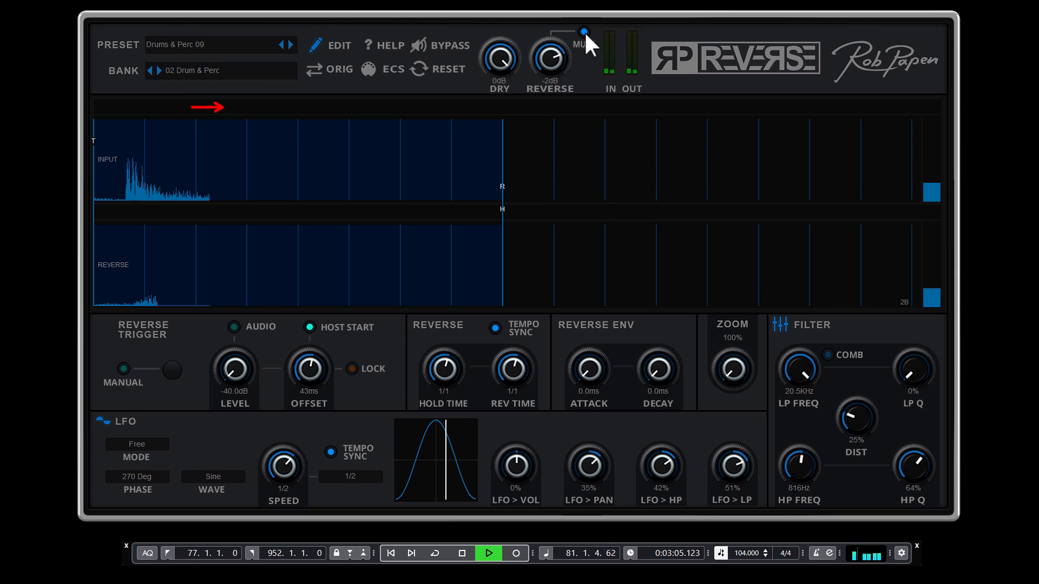
pyautogui.click(584, 31)
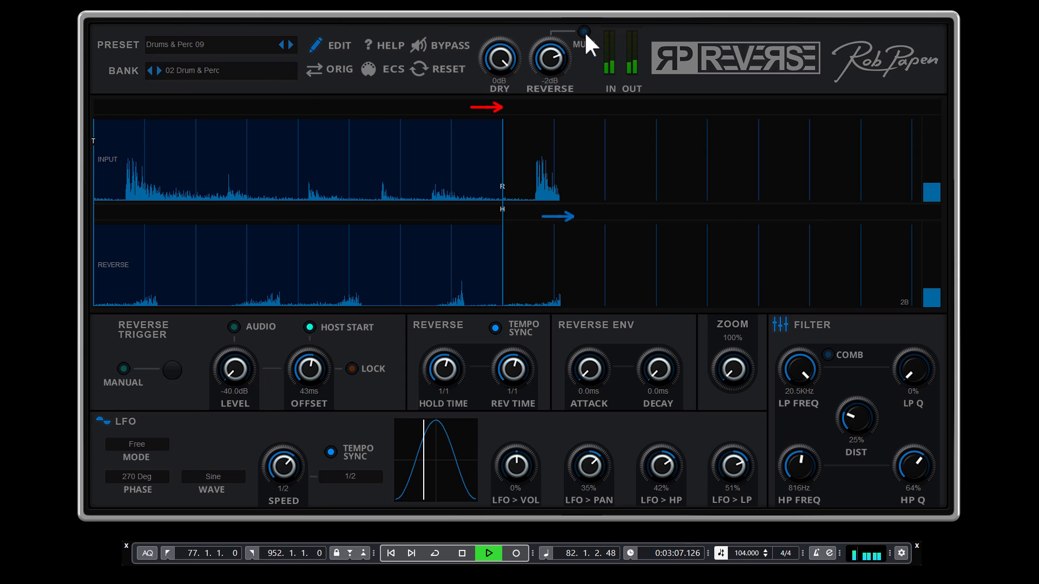